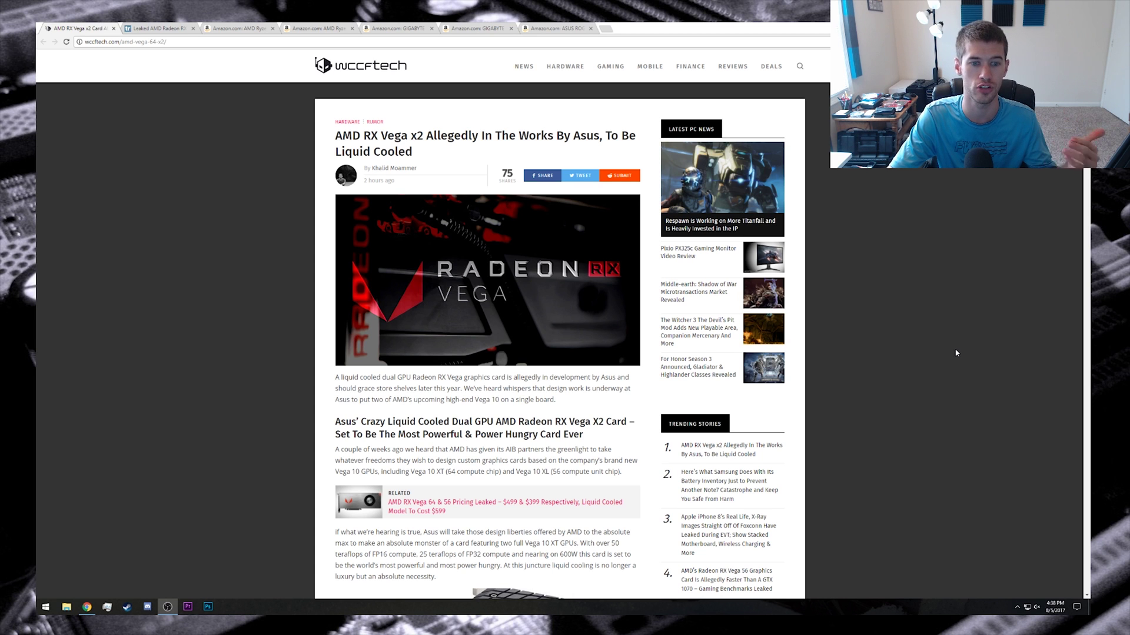
scroll(954, 354, down, 1)
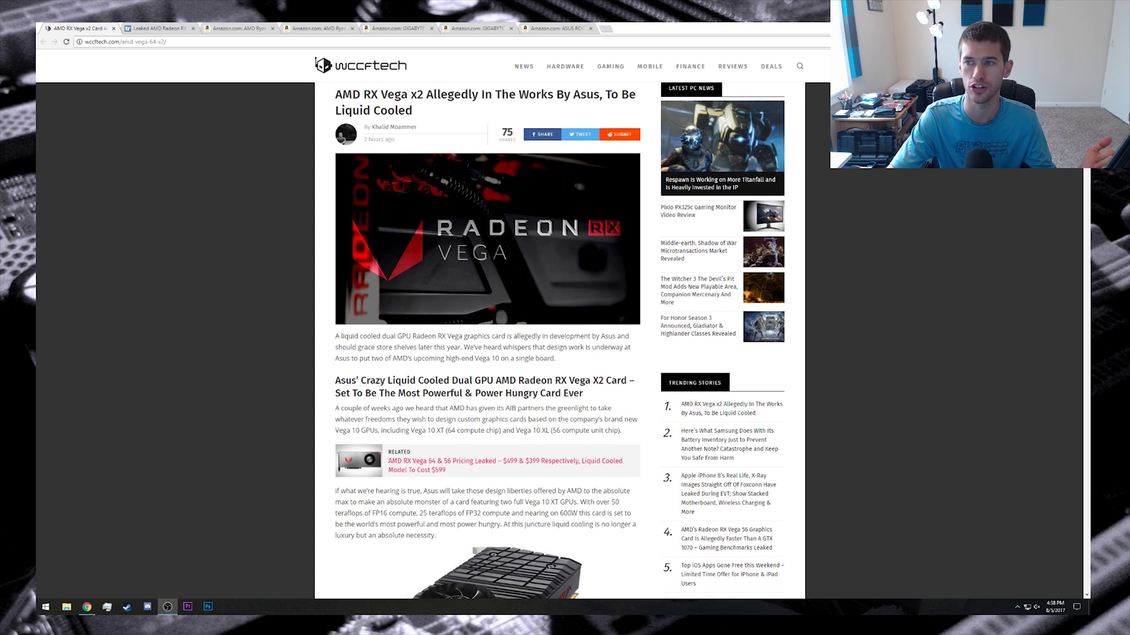
scroll(949, 352, down, 1)
scroll(565, 354, down, 1)
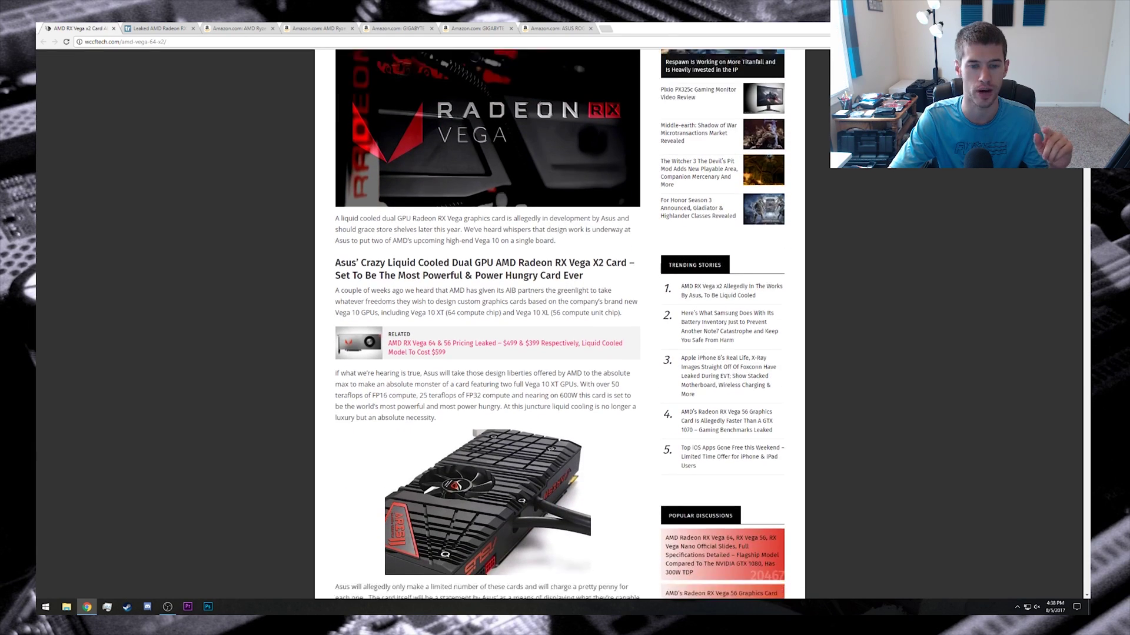
scroll(565, 353, down, 1)
scroll(566, 353, down, 1)
scroll(565, 353, down, 1)
scroll(565, 353, down, 1)
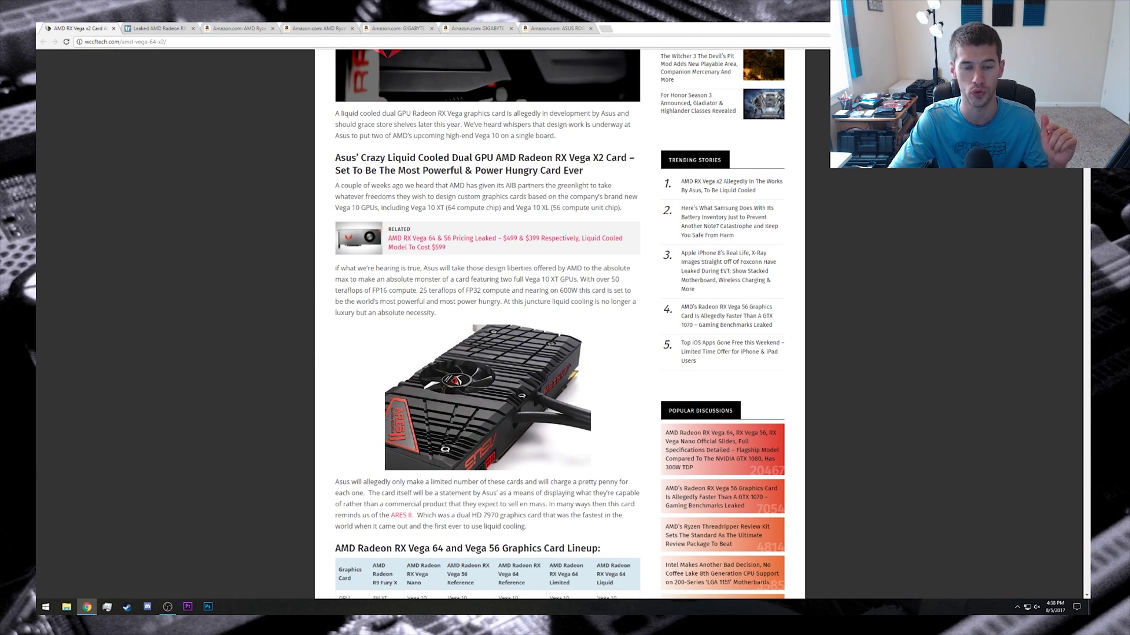
scroll(566, 353, down, 1)
scroll(565, 353, up, 2)
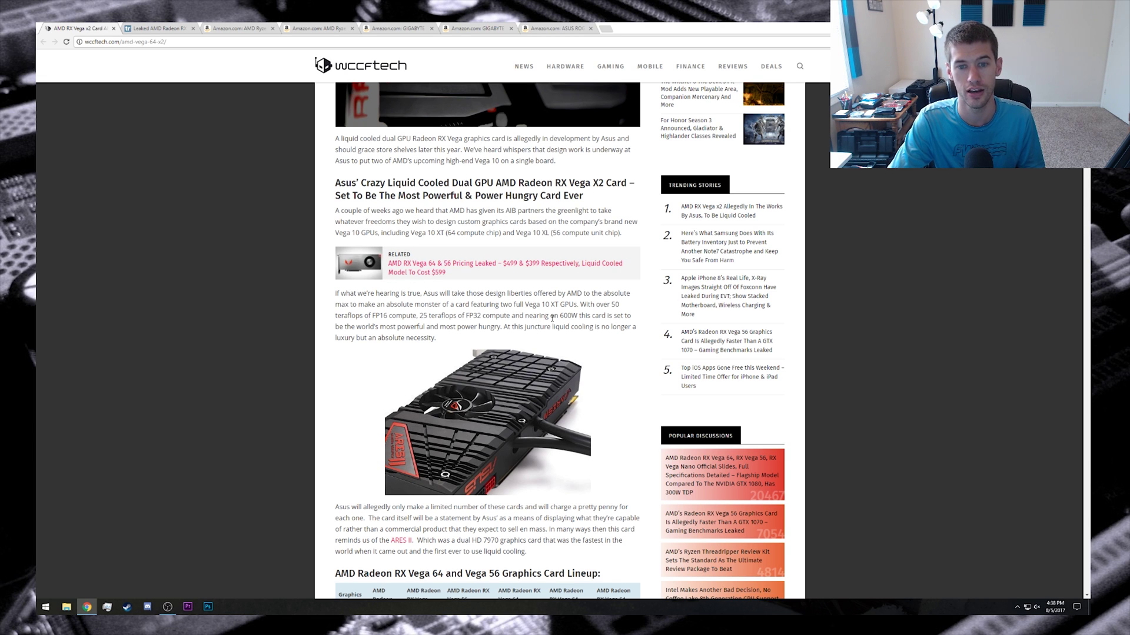
Highlight the words 'on 600W this' in the Vega x2 article
drag(552, 317, 593, 317)
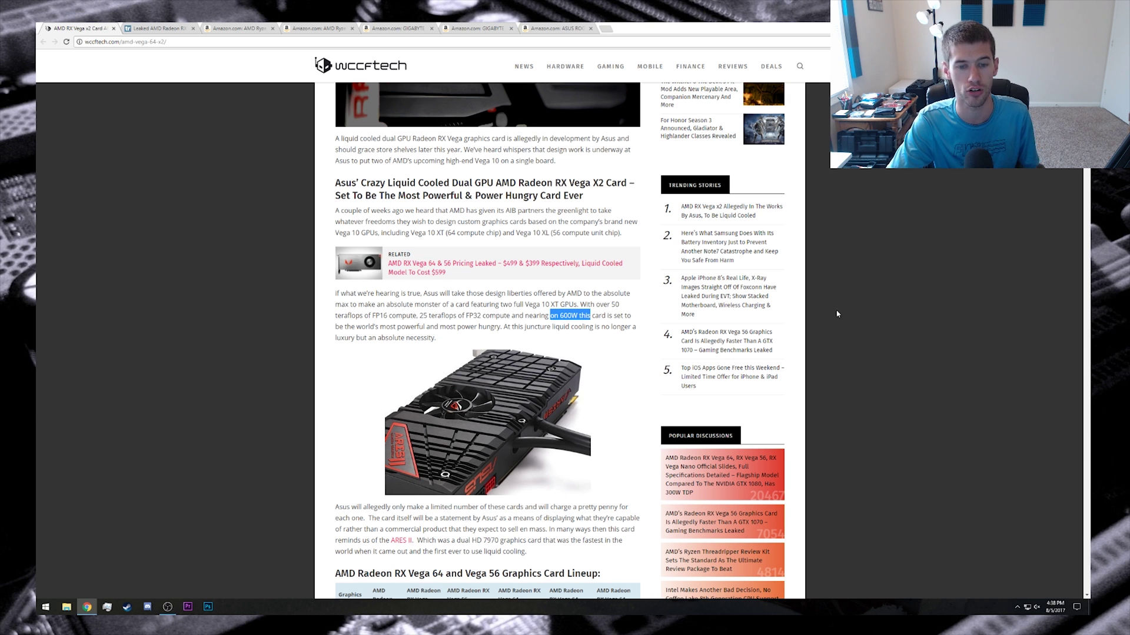
scroll(862, 329, down, 3)
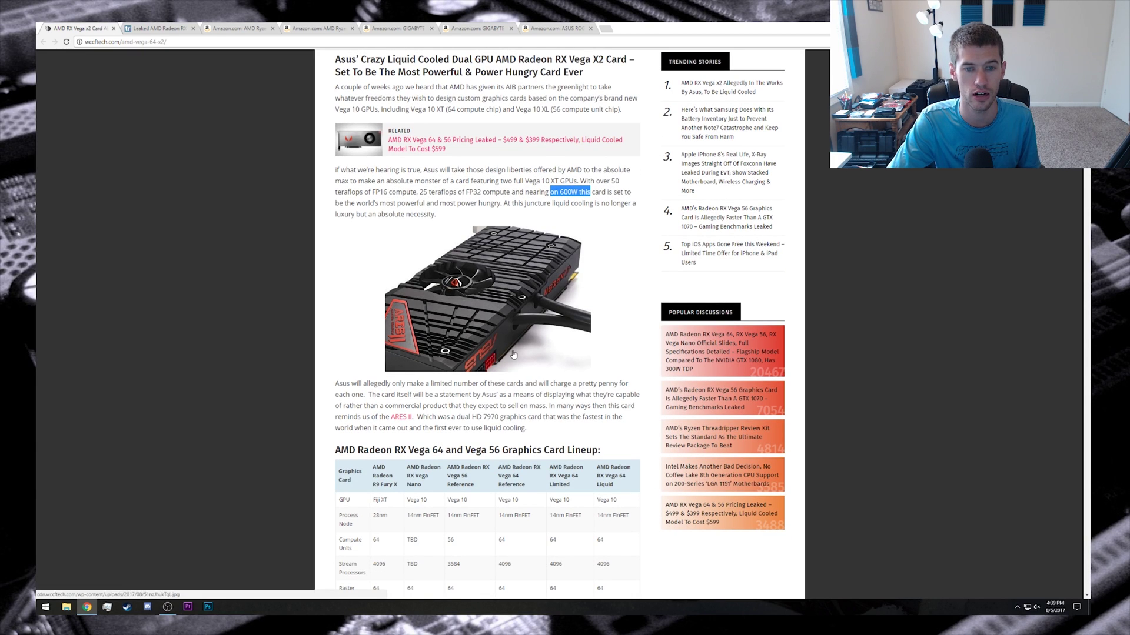
click(513, 355)
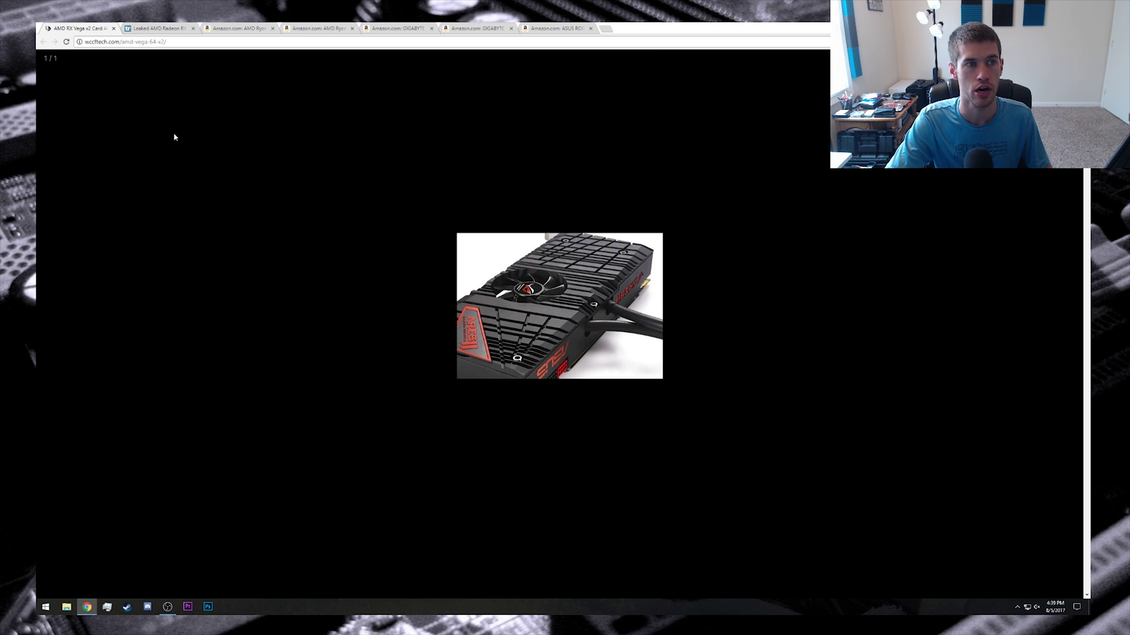
click(304, 243)
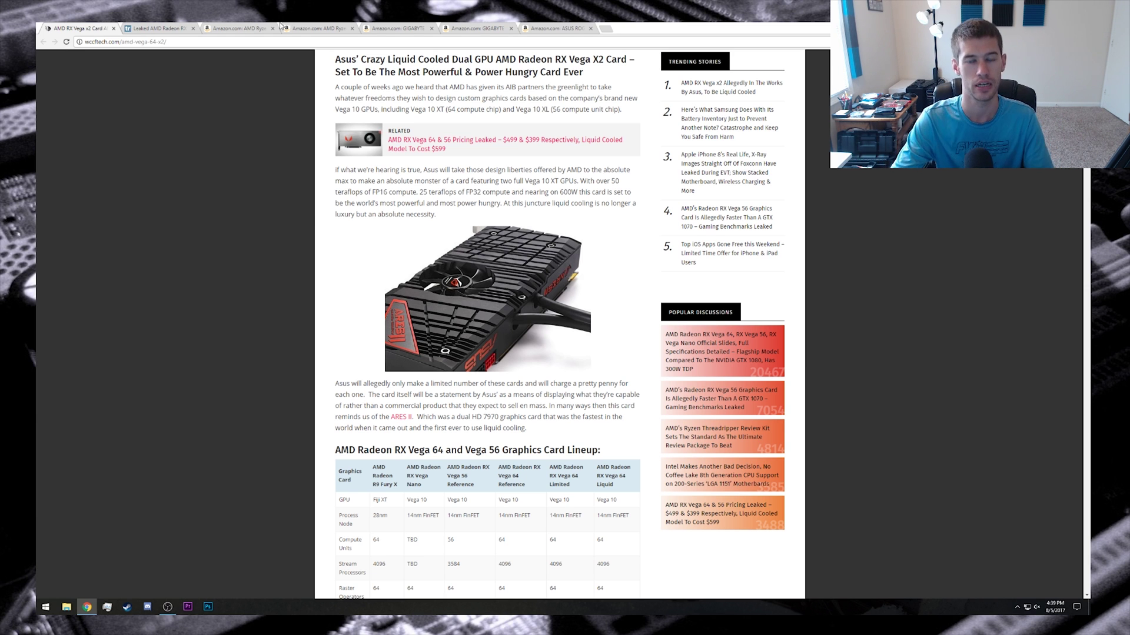
scroll(291, 212, up, 3)
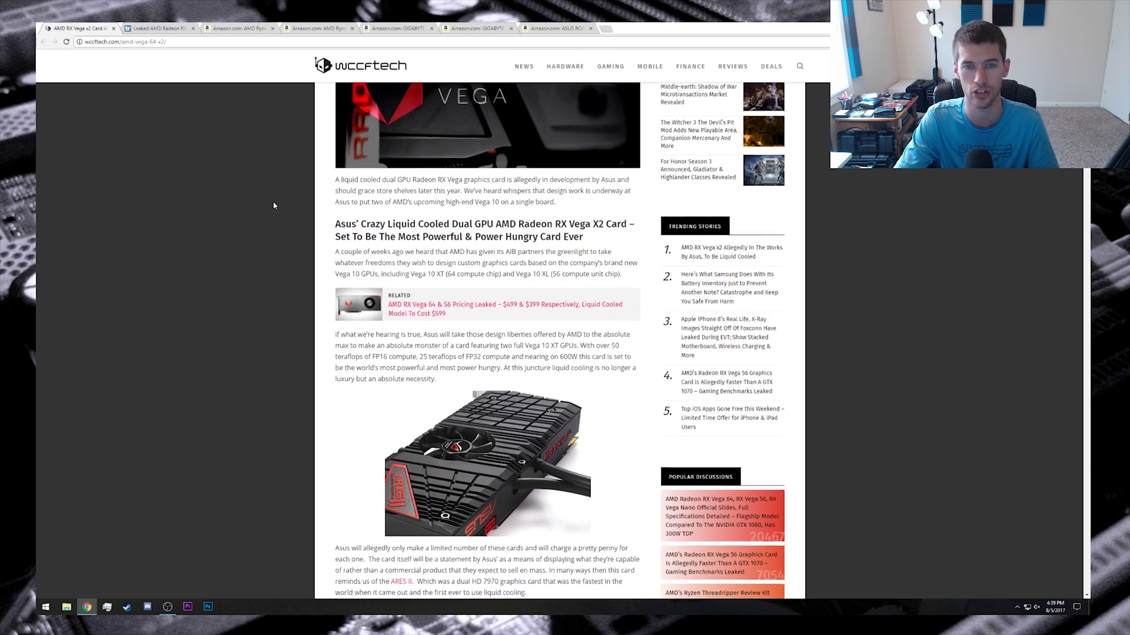
scroll(272, 204, up, 1)
scroll(275, 227, up, 1)
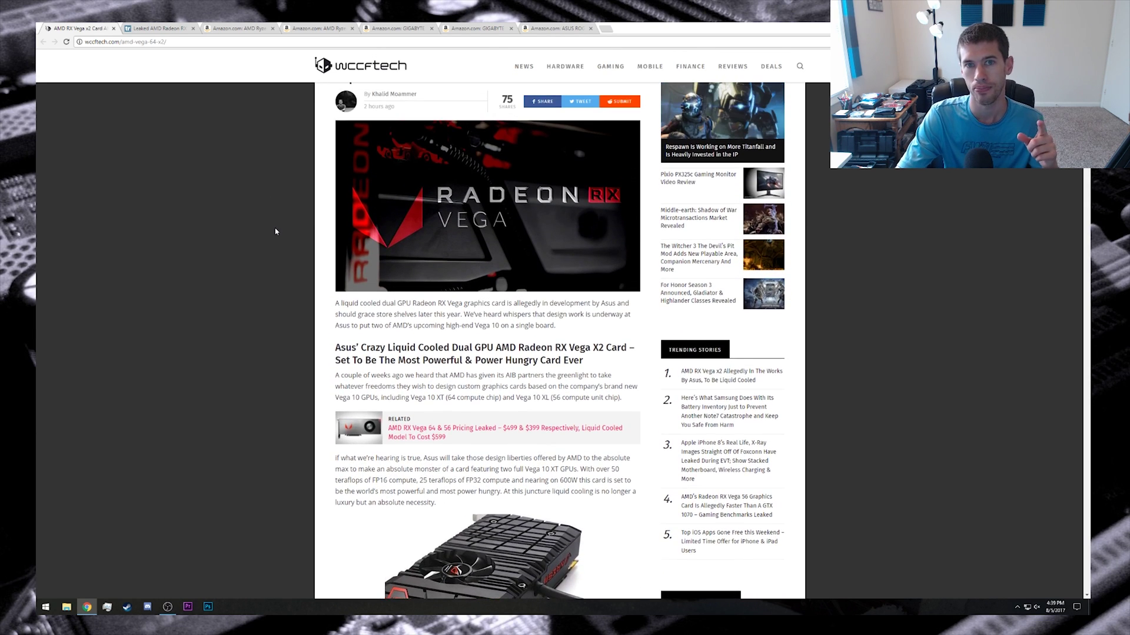
scroll(275, 232, up, 1)
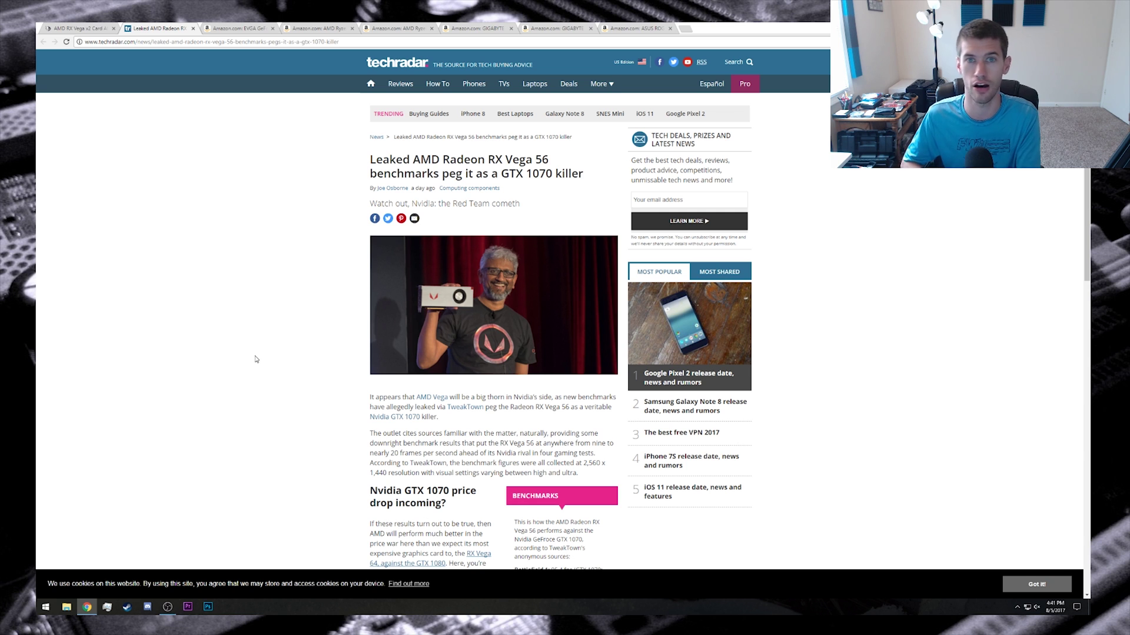
key(ctrl+plus)
key(ctrl+plus)
key(ctrl+plus)
scroll(255, 358, down, 5)
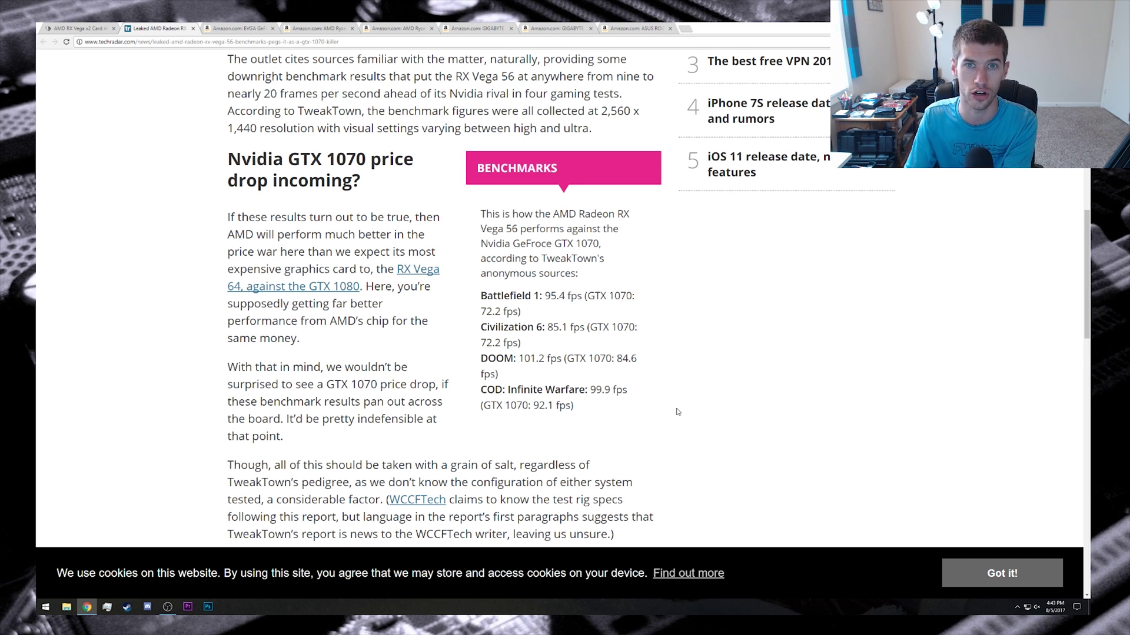
Switch to the Amazon tab for the EVGA GeForce GTX 1070 SC Gaming card at $439.99
key(ctrl+Tab)
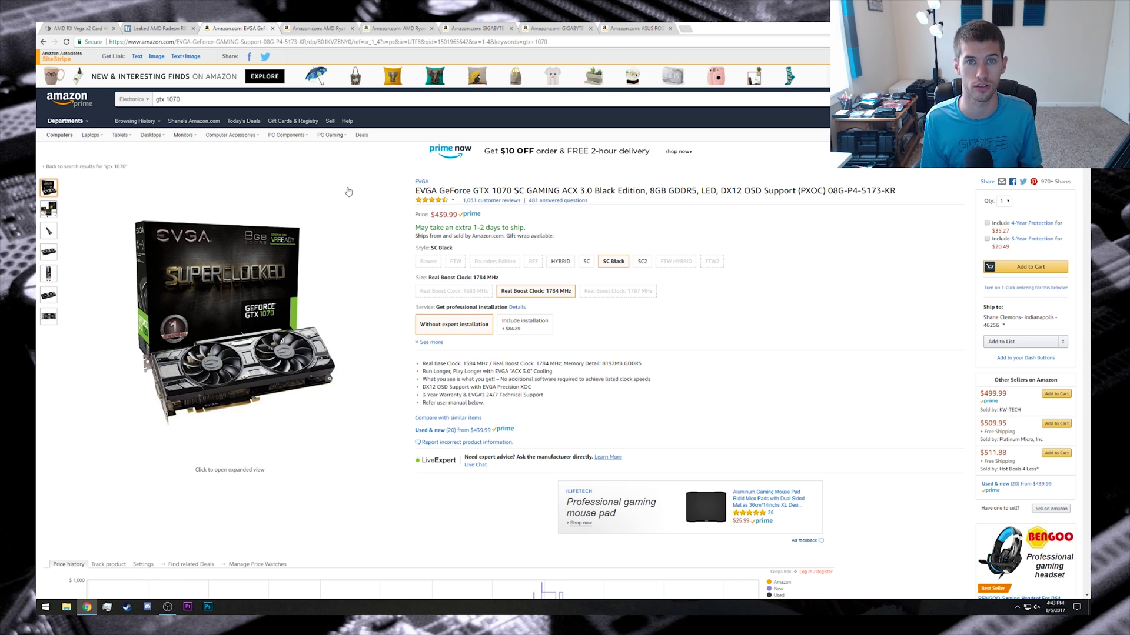
Switch to the Amazon pre-order page for the Ryzen Threadripper 1950X at $999.00
key(ctrl+Tab)
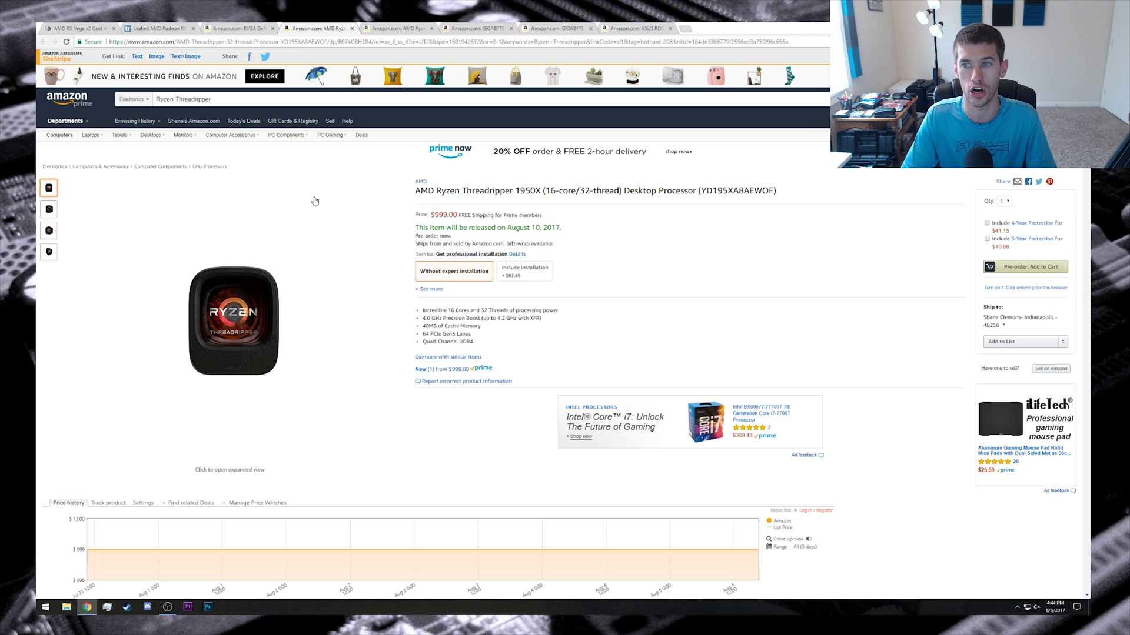
Move past the Threadripper 1920X tab to the GIGABYTE X399 AORUS Gaming 7 page at $389.99
key(ctrl+Tab)
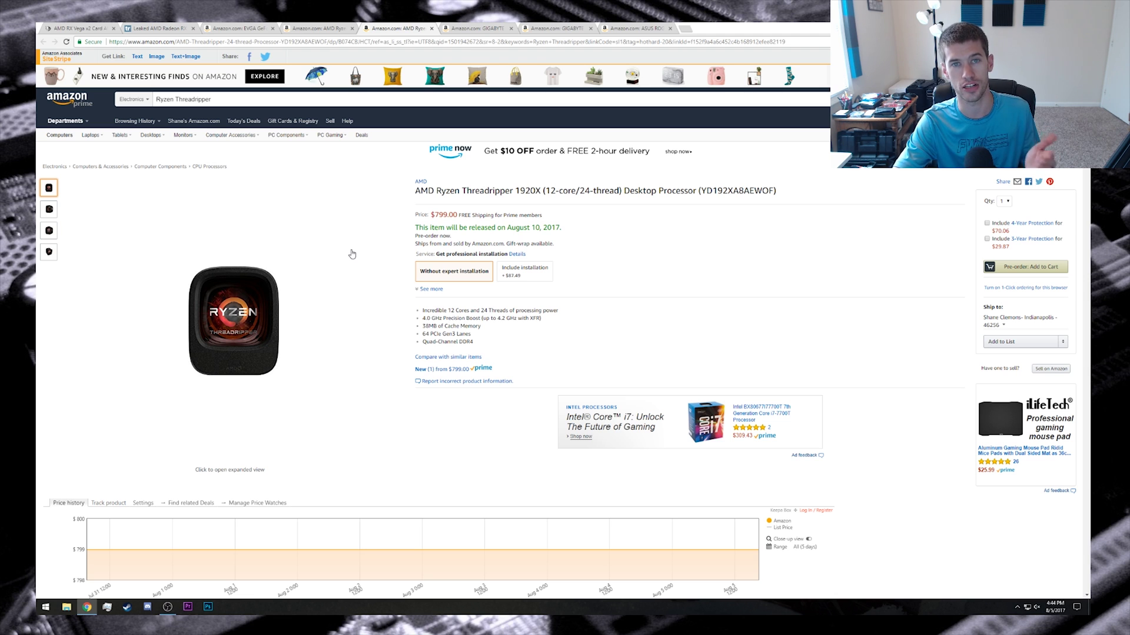
click(477, 28)
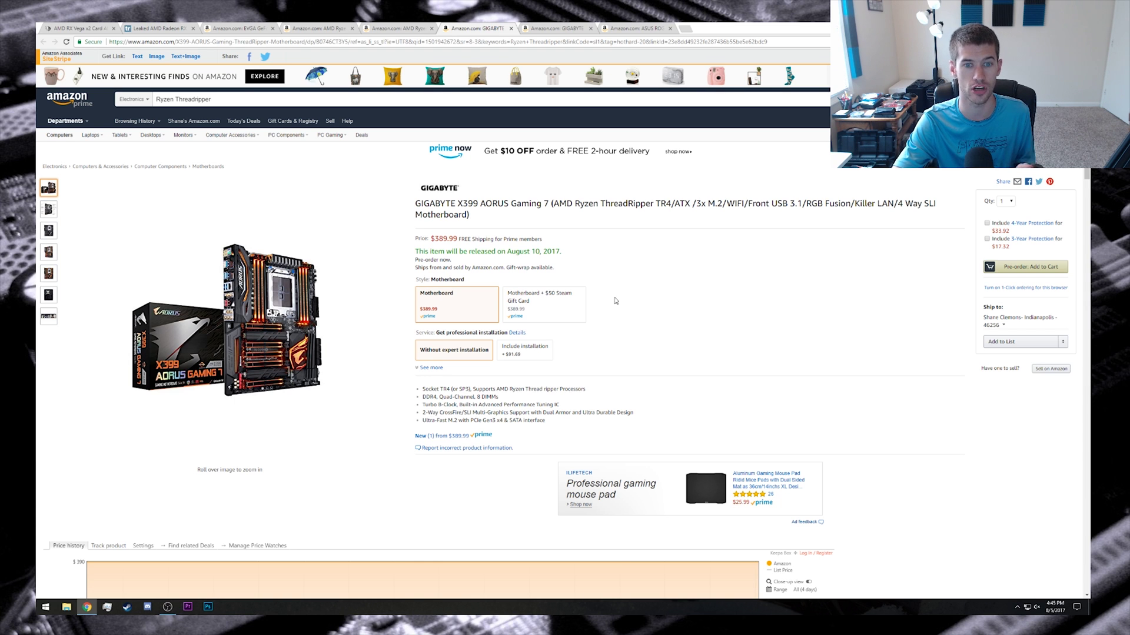
Select the X399 AORUS Gaming 7 bundle with a $50 Steam gift card
click(547, 305)
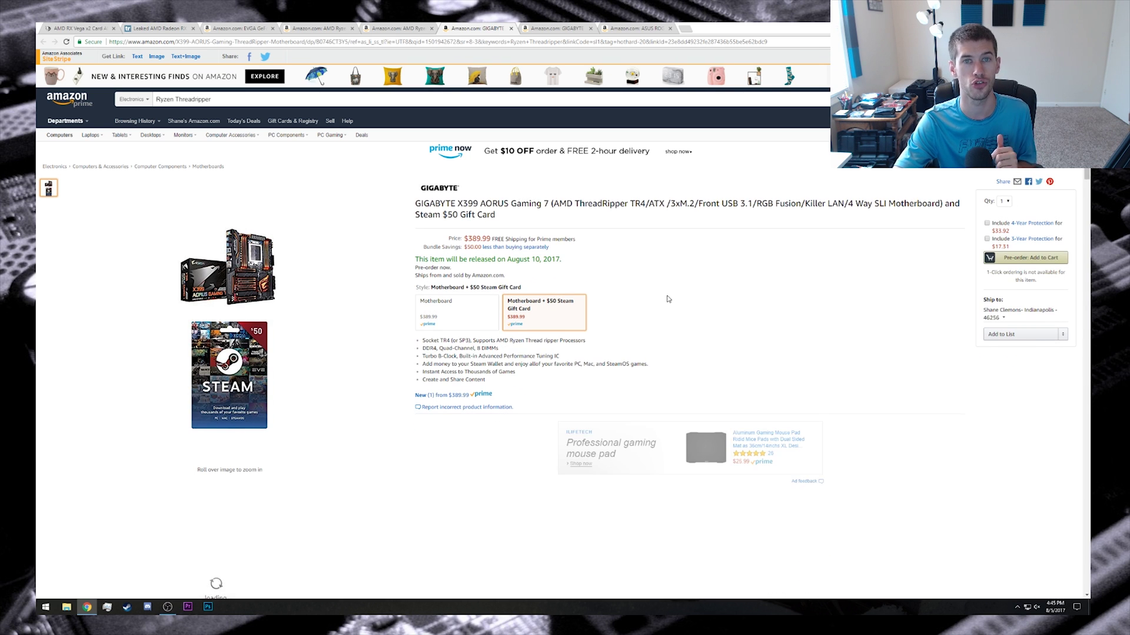